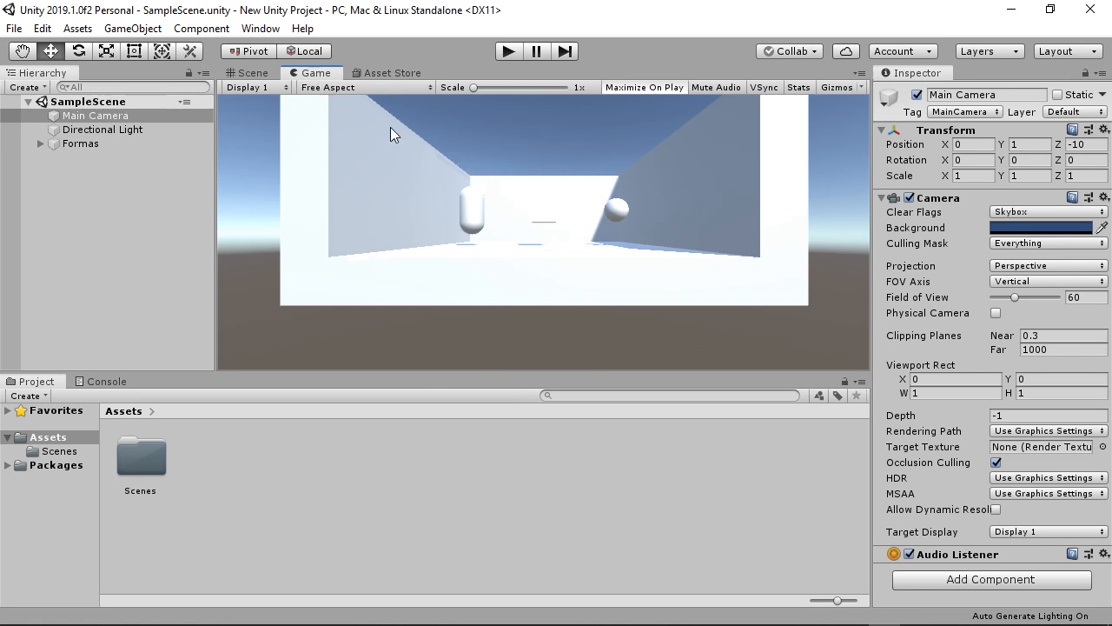
# Raise the Main Camera to about Y 7.36, tilt it about 31.69 degrees on X, and set its field of view to 58.
pyautogui.click(252, 73)
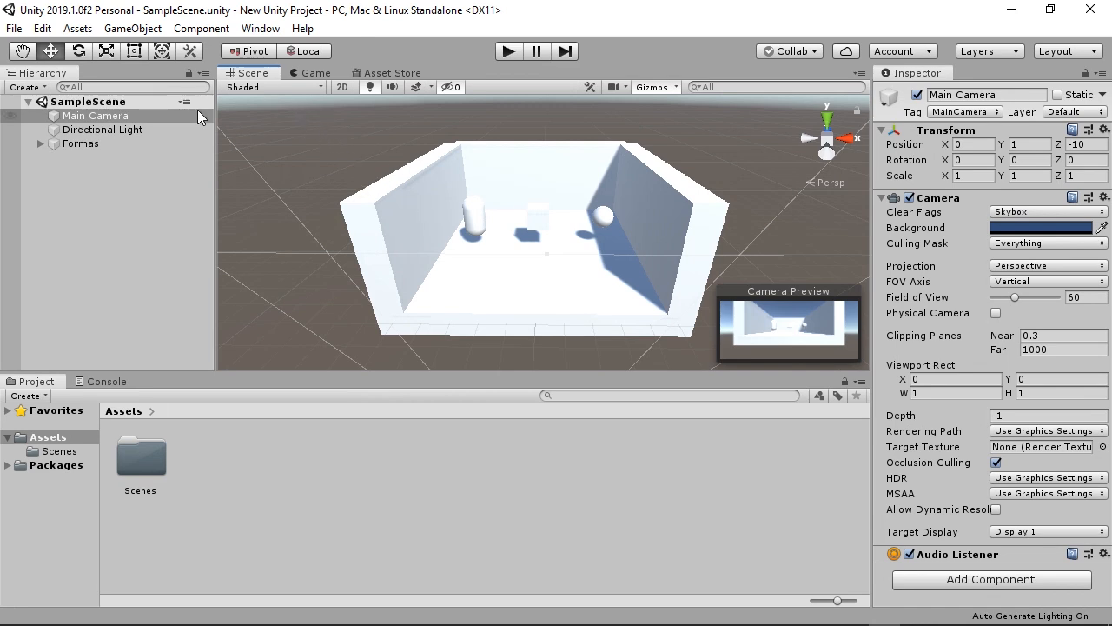
pyautogui.doubleClick(186, 113)
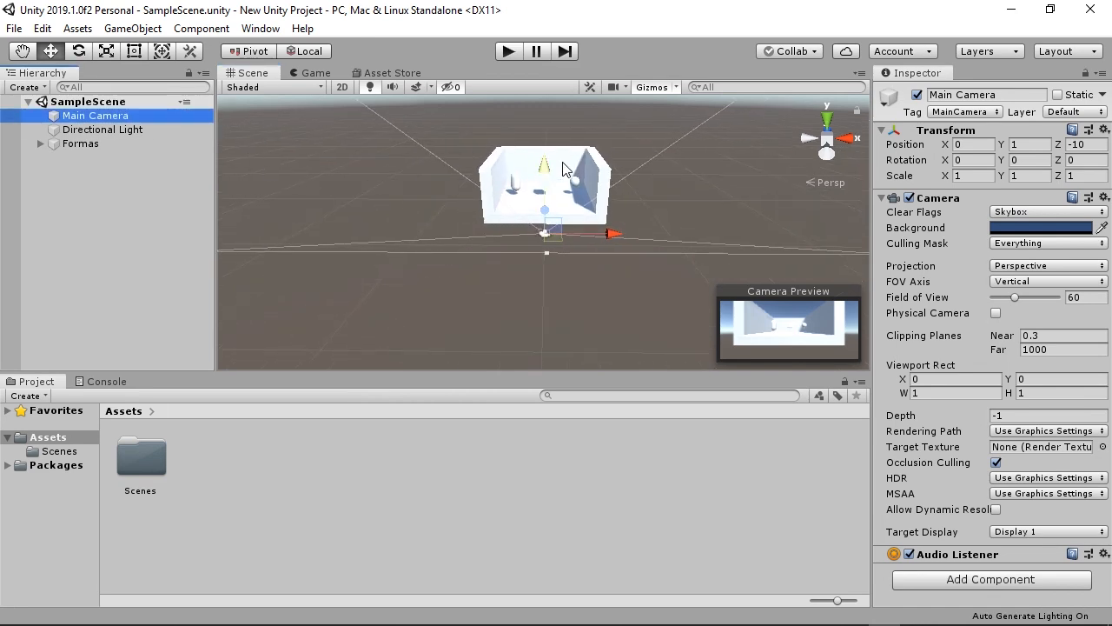
pyautogui.moveTo(544, 167); pyautogui.dragTo(552, 93)
pyautogui.moveTo(946, 160); pyautogui.dragTo(767, 177)
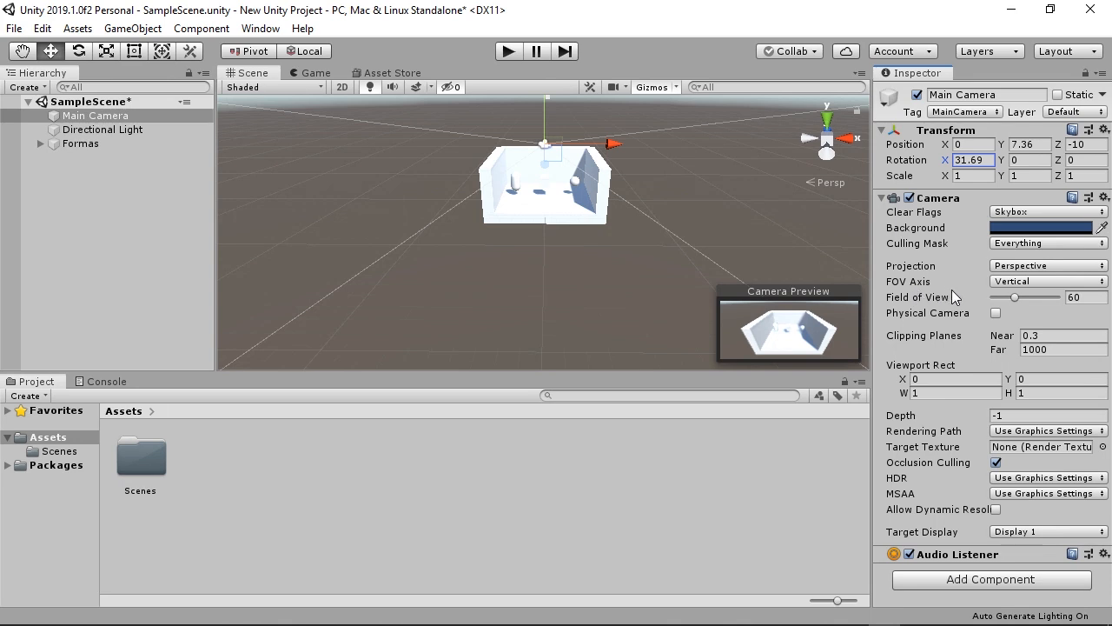
pyautogui.moveTo(1015, 296)
pyautogui.mouseDown()
pyautogui.moveTo(1042, 302)
pyautogui.moveTo(1006, 301)
pyautogui.moveTo(1017, 304)
pyautogui.mouseUp()
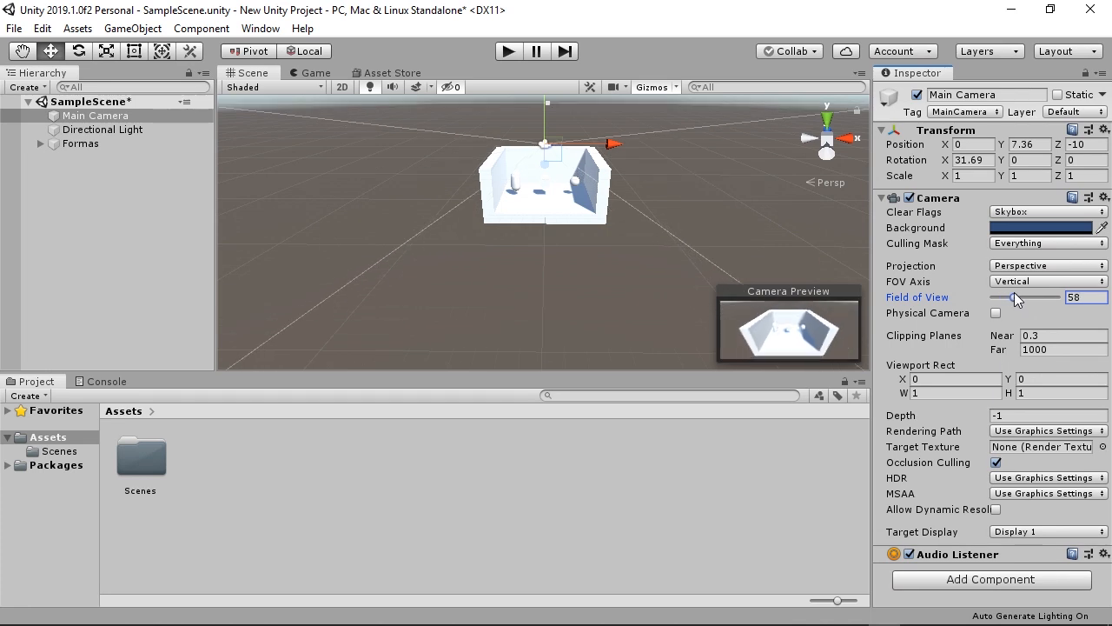
# Try Orthographic projection on the Main Camera, check it in the Game view, and restore Perspective projection.
pyautogui.click(1020, 267)
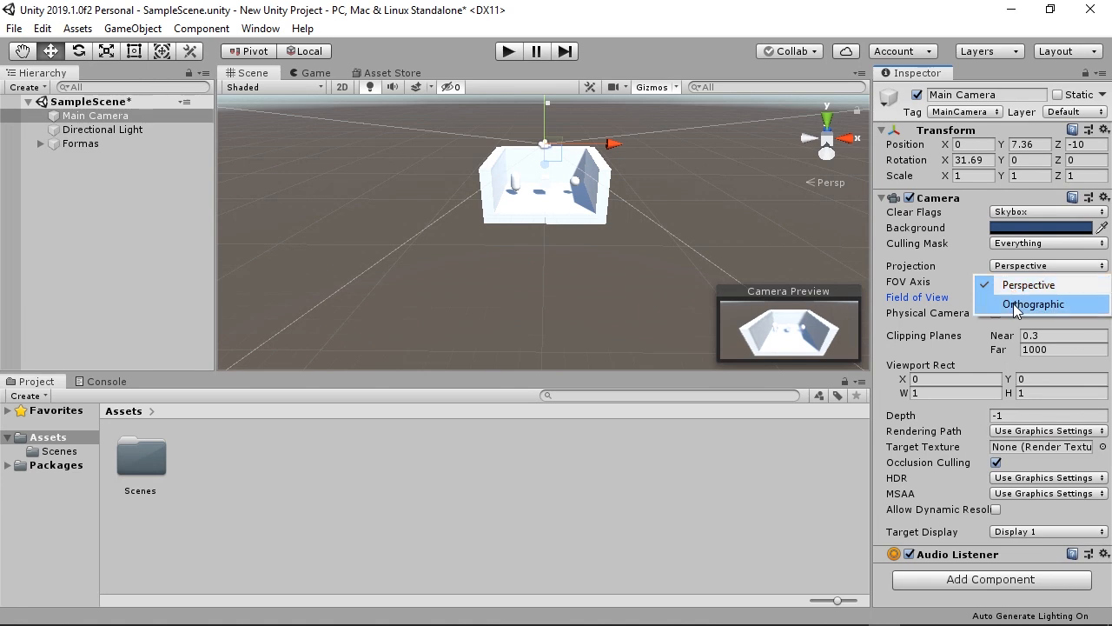
pyautogui.click(1014, 304)
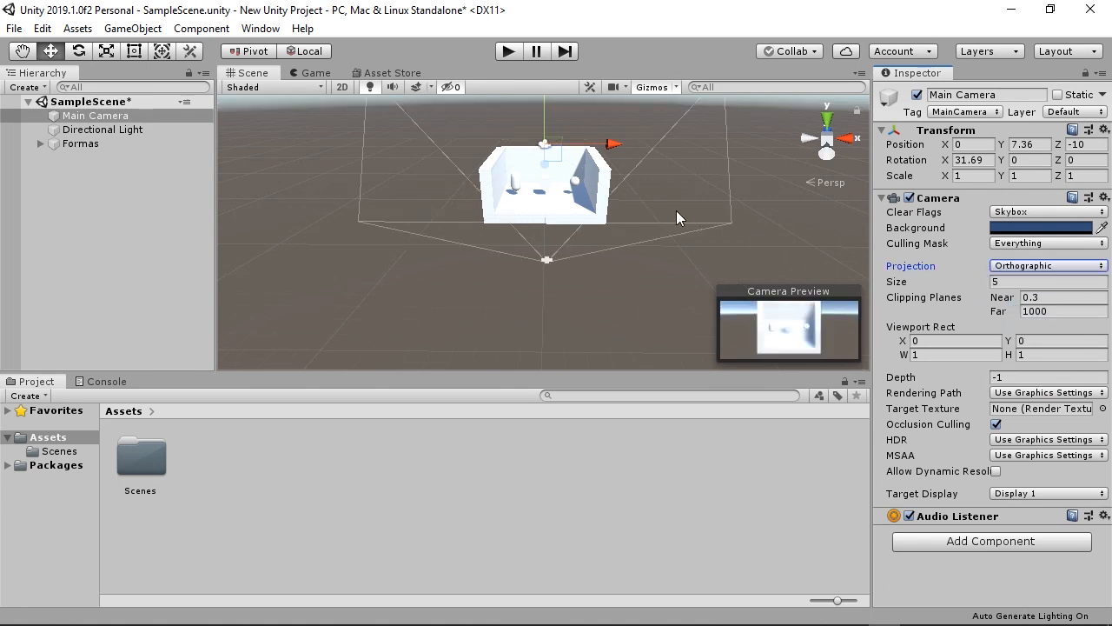
pyautogui.click(317, 75)
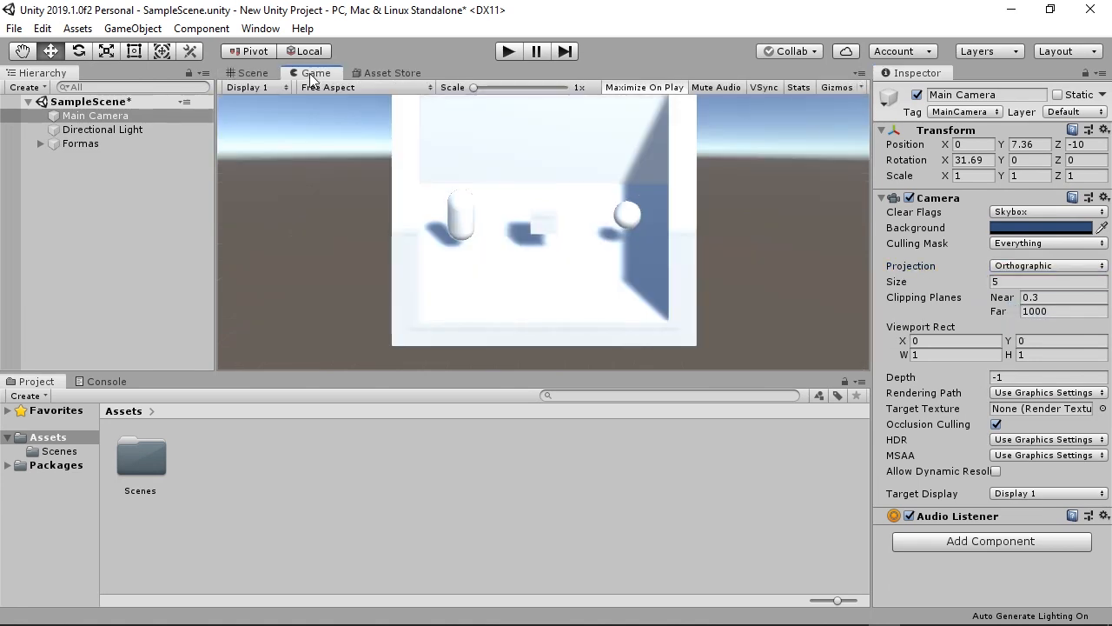
pyautogui.click(251, 73)
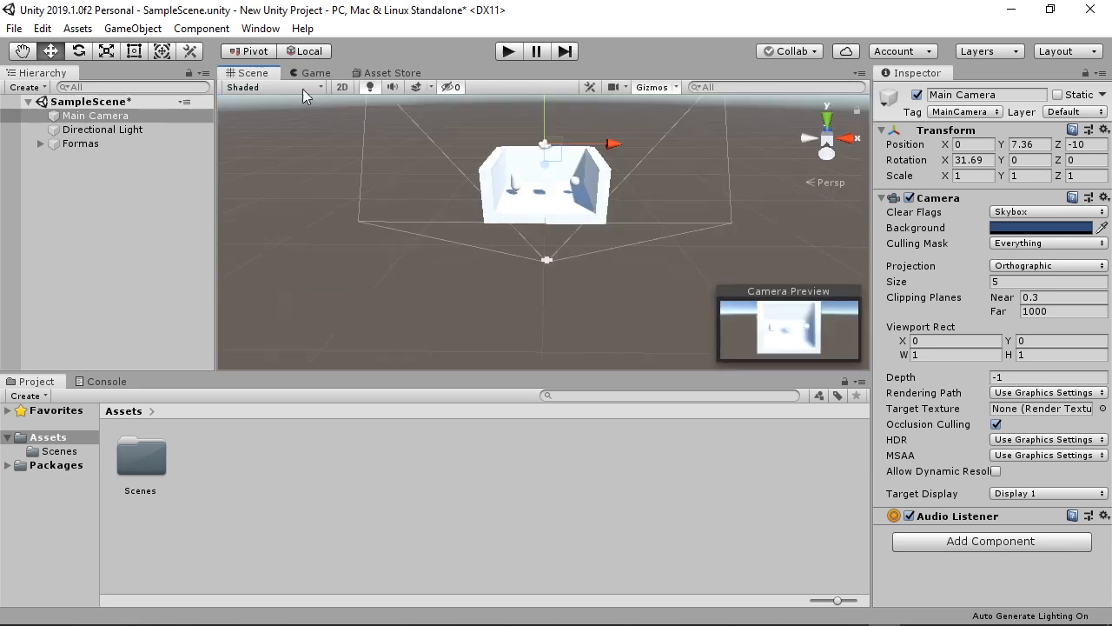
pyautogui.click(989, 270)
pyautogui.click(1013, 282)
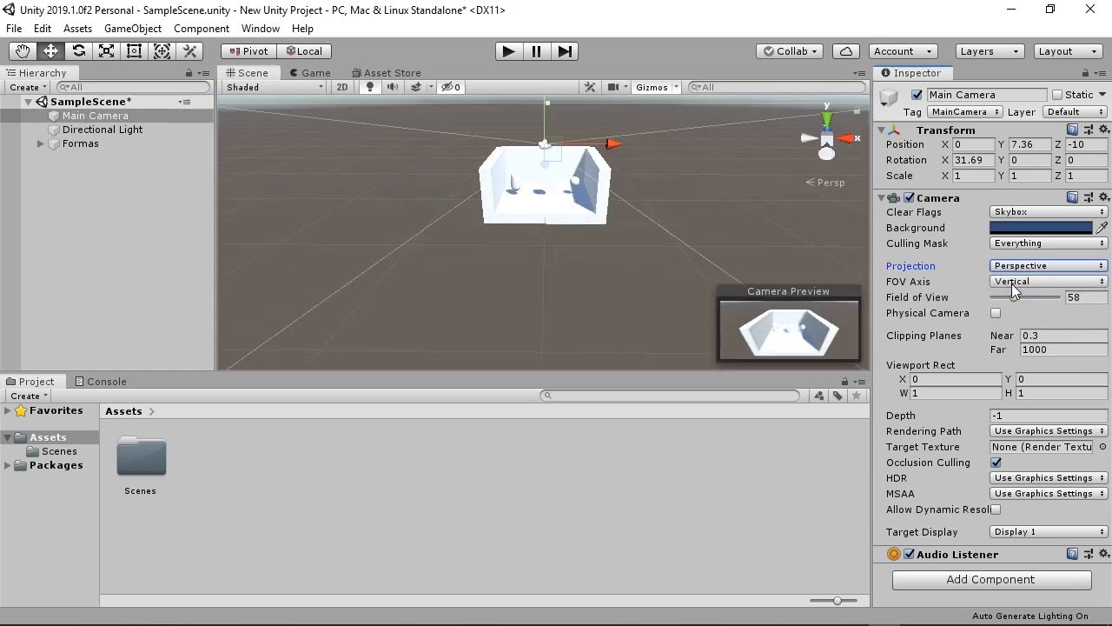
# Rotate the Directional Light above the room to about 141.37 degrees on X and -23 degrees on Y.
pyautogui.scroll(-1, 588, 123)
pyautogui.moveTo(587, 128); pyautogui.dragTo(581, 158, button='middle')
pyautogui.moveTo(556, 133); pyautogui.dragTo(558, 140)
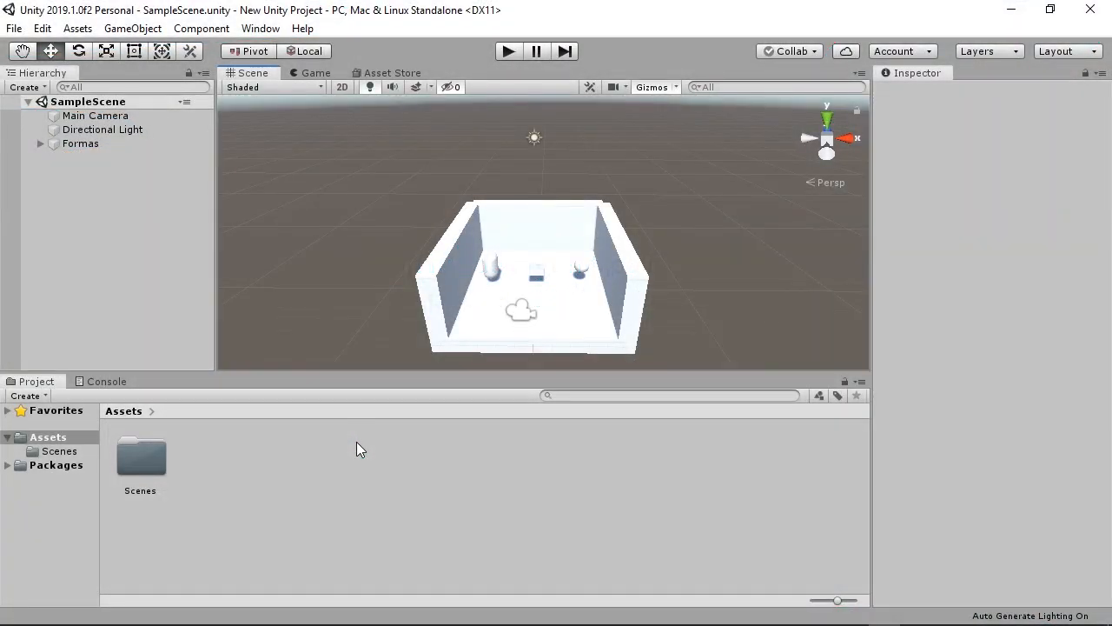
pyautogui.click(154, 129)
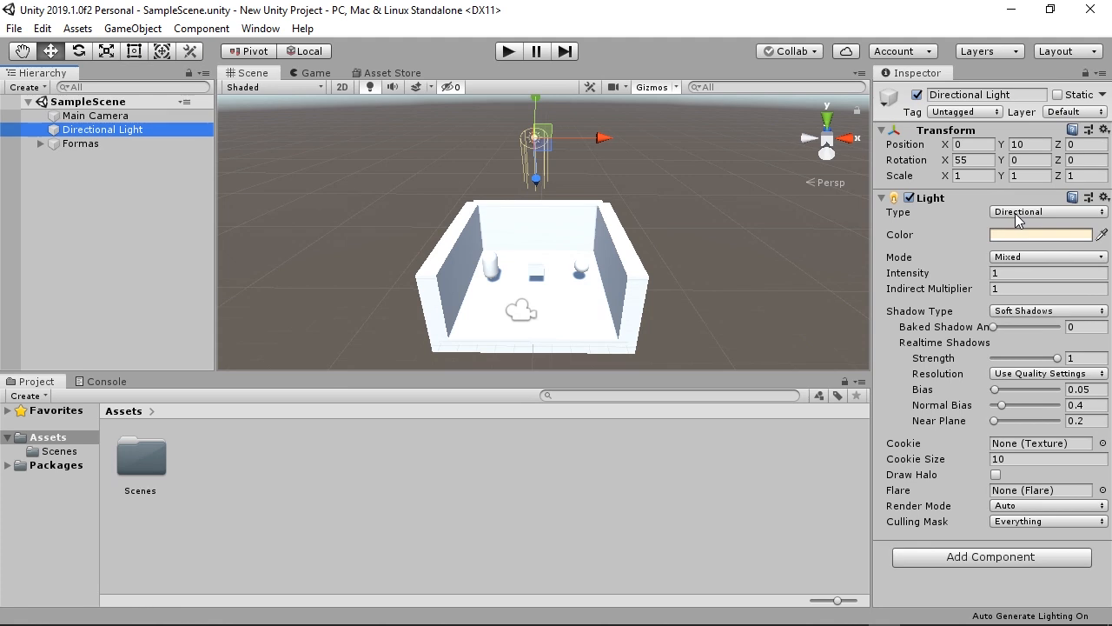
pyautogui.click(954, 162)
pyautogui.moveTo(955, 163); pyautogui.dragTo(170, 199)
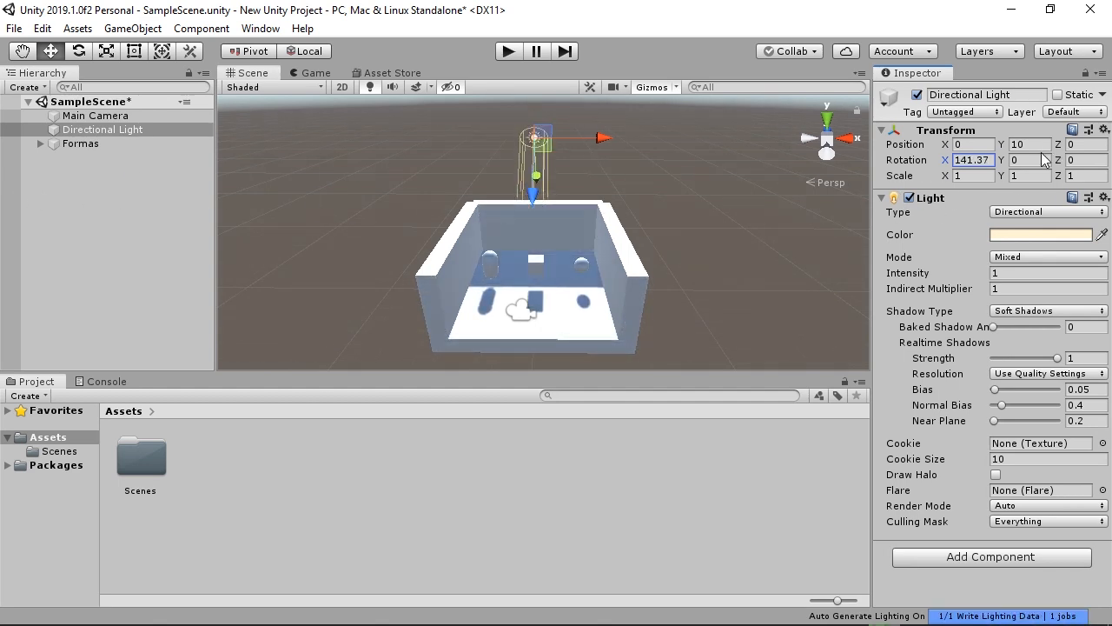
pyautogui.moveTo(1001, 160); pyautogui.dragTo(919, 172)
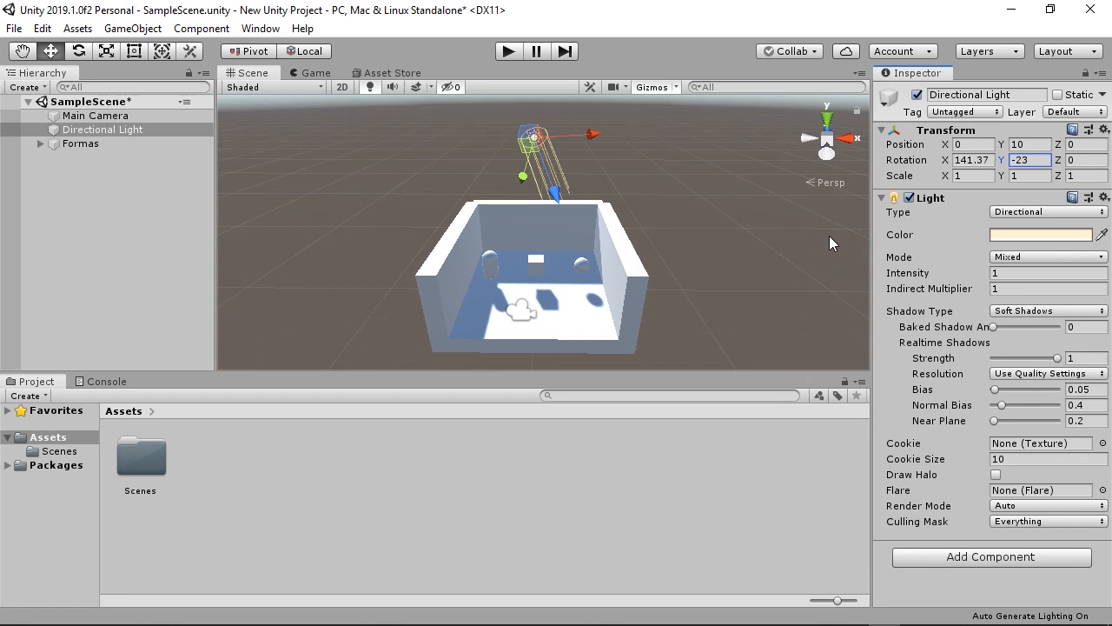
# Change the light's type to Spot and rotate it to about 161.33 degrees on X and 0.2 degrees on Y.
pyautogui.click(999, 212)
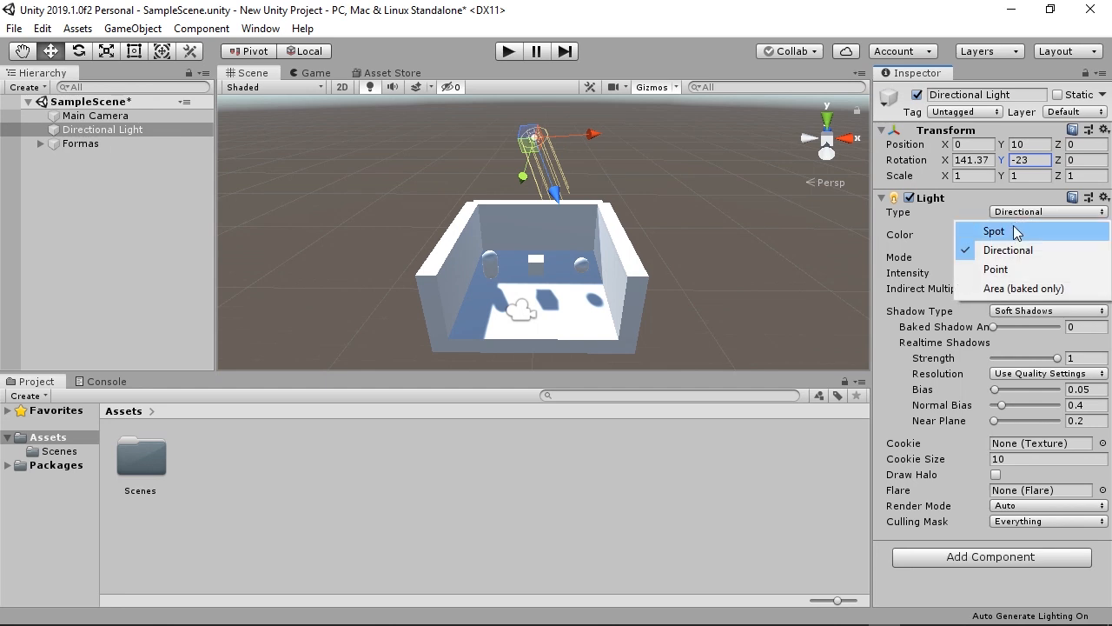
pyautogui.click(994, 231)
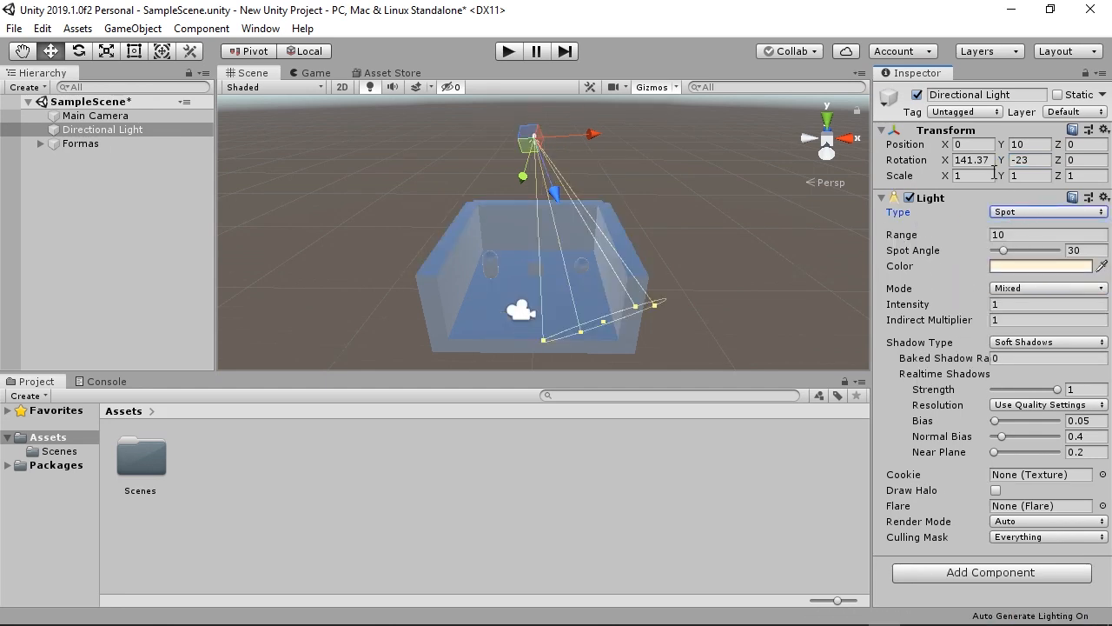
pyautogui.moveTo(953, 167); pyautogui.dragTo(424, 210)
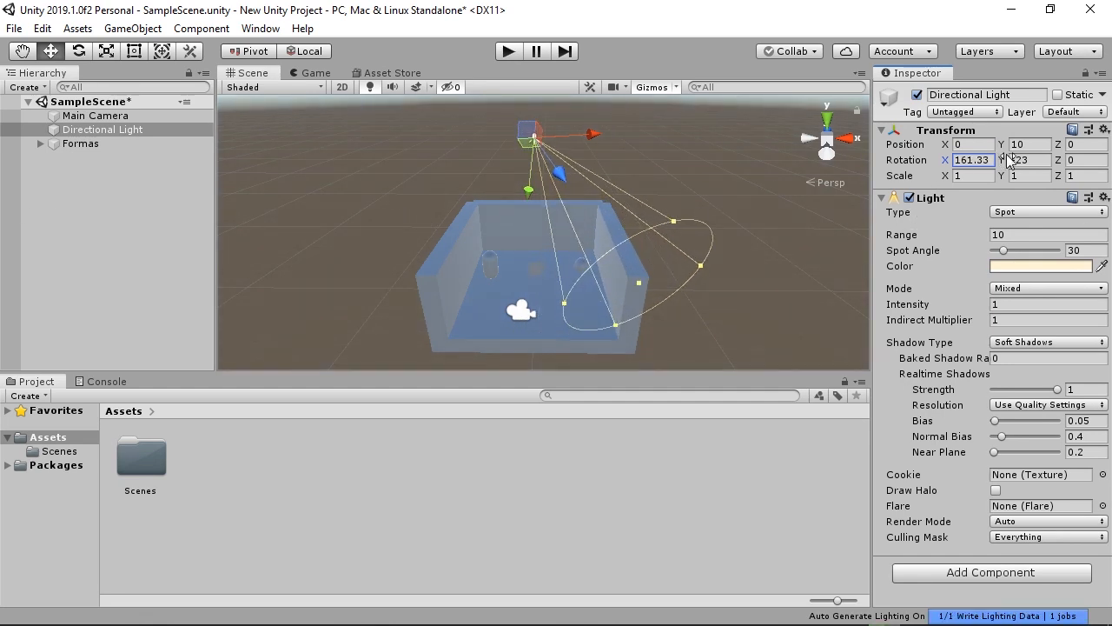
pyautogui.moveTo(1013, 160); pyautogui.dragTo(1065, 165)
# Try the Point type on the light, and switch it to Area (baked only).
pyautogui.click(1042, 212)
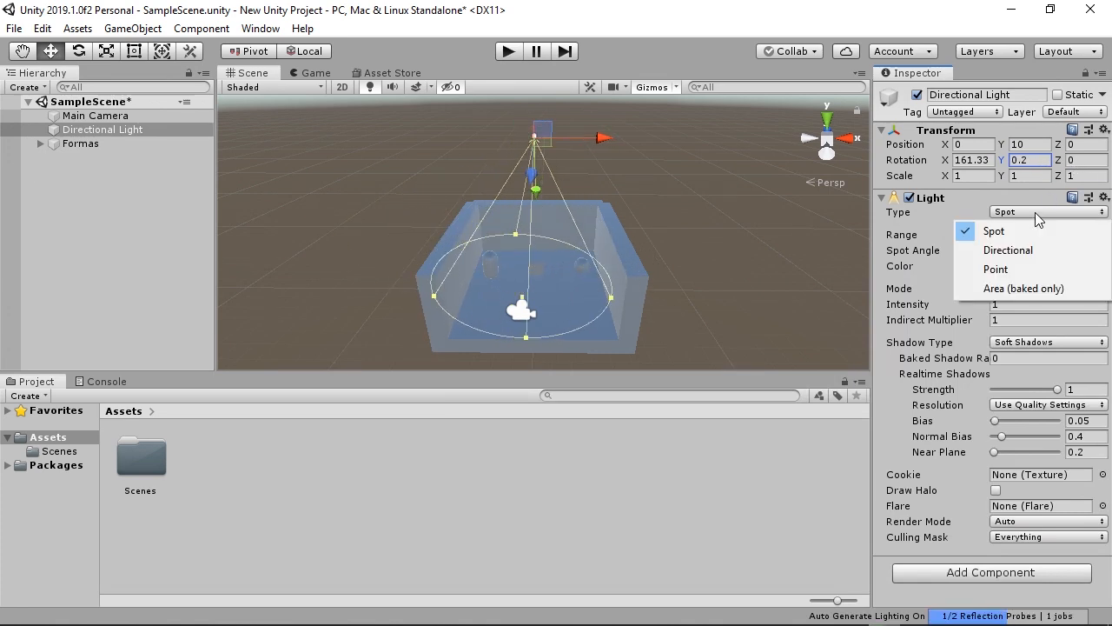
pyautogui.click(1023, 270)
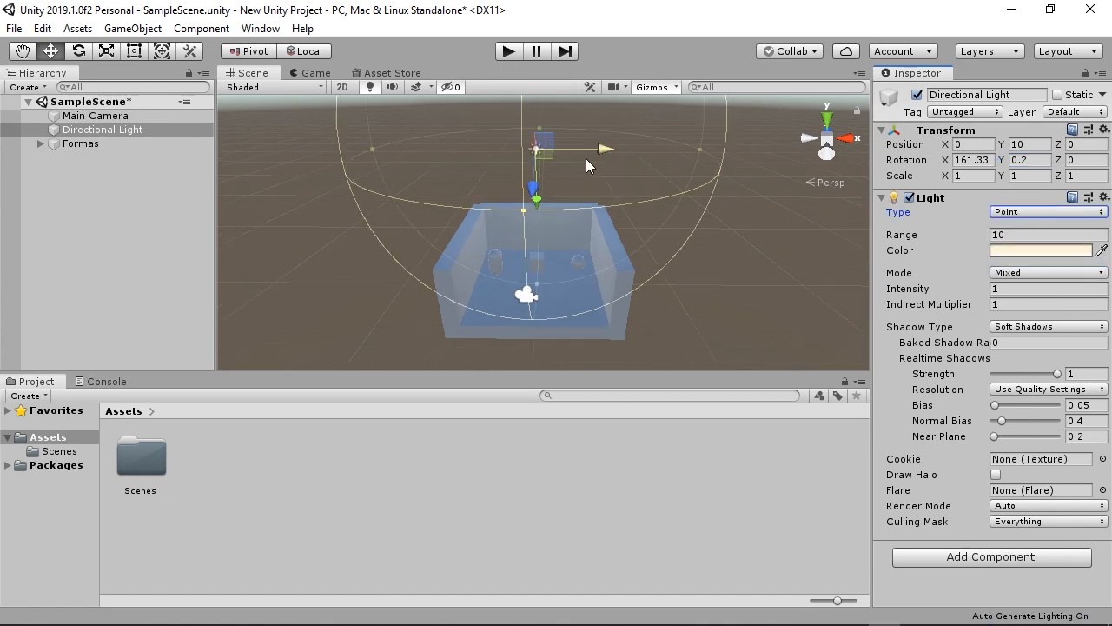
pyautogui.click(1022, 218)
pyautogui.click(1000, 286)
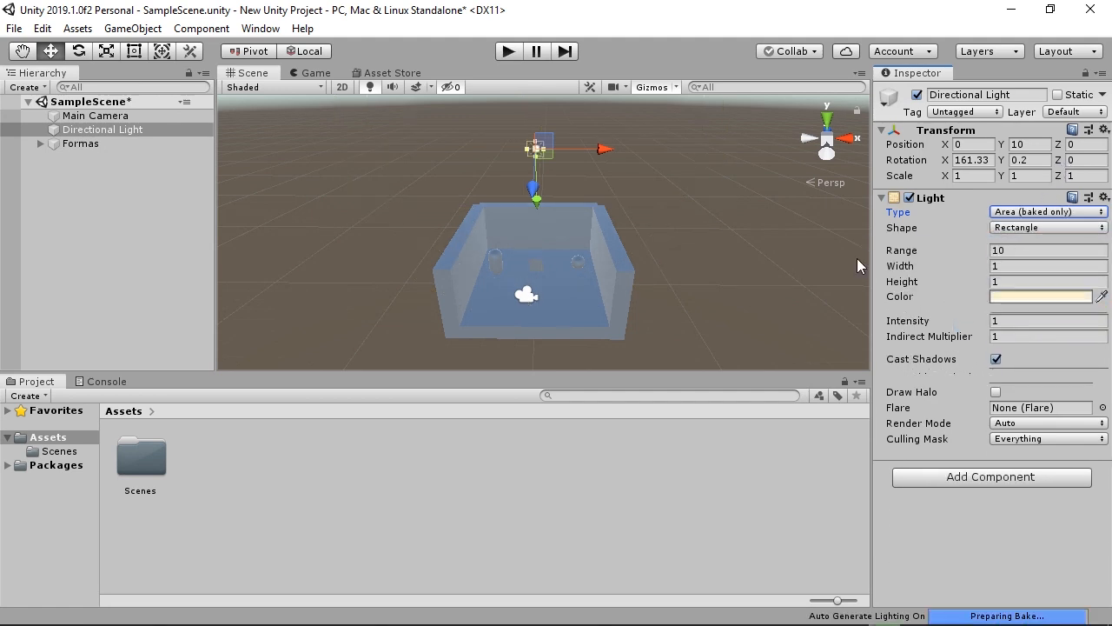
# Stretch the area light's rectangle in the scene to a width of about 7.06.
pyautogui.scroll(5, 629, 157)
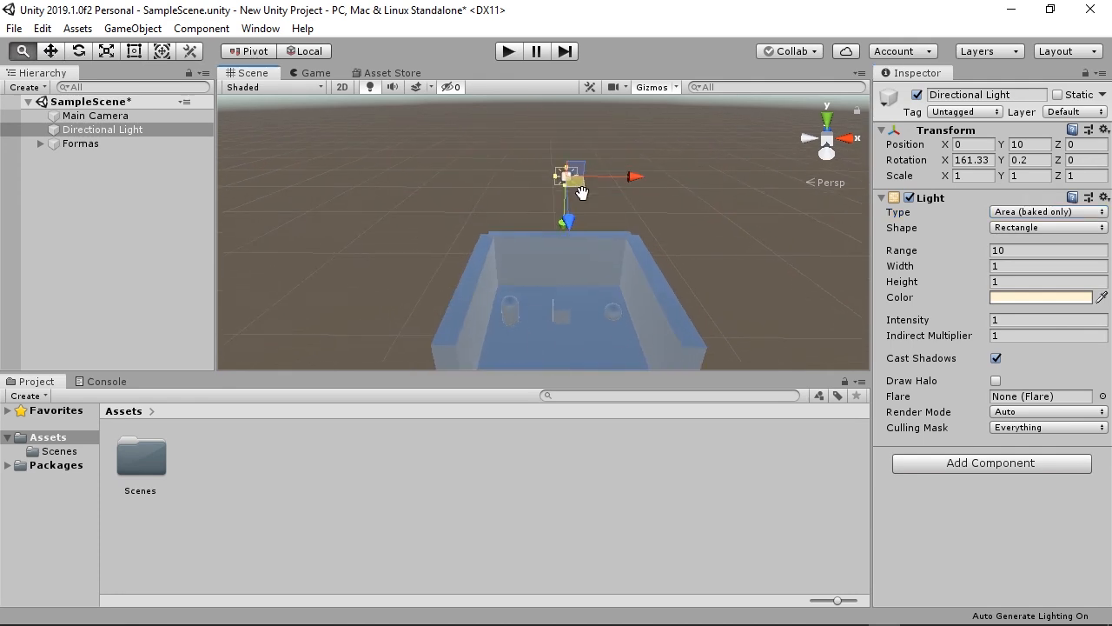
pyautogui.moveTo(579, 185); pyautogui.dragTo(571, 221, button='middle')
pyautogui.scroll(3, 578, 209)
pyautogui.scroll(2, 588, 204)
pyautogui.moveTo(602, 200); pyautogui.dragTo(451, 181)
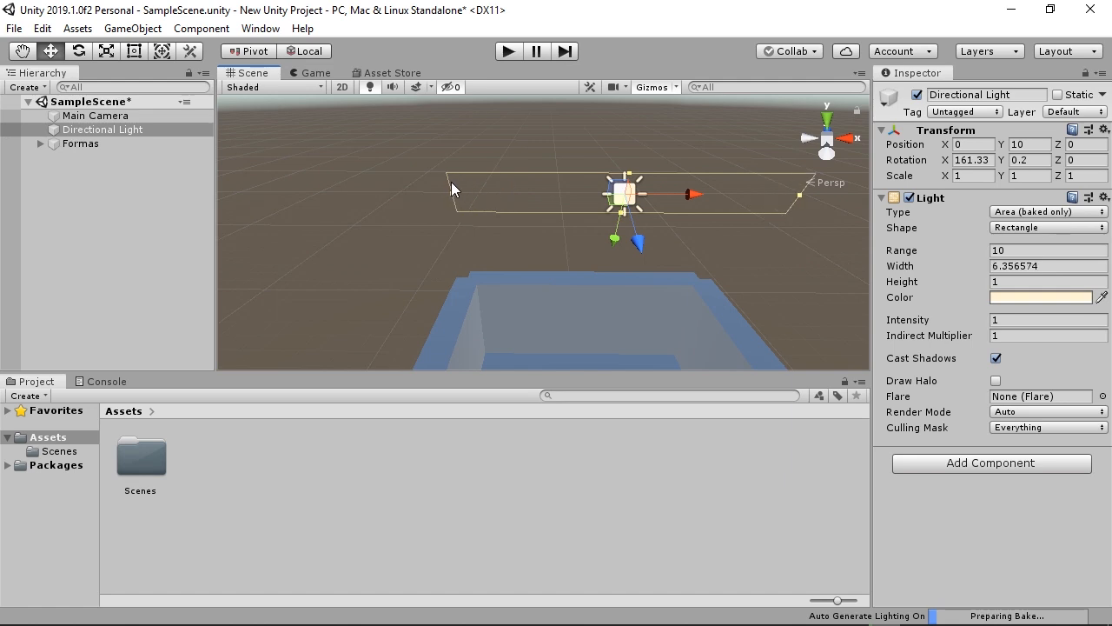
pyautogui.scroll(-2, 451, 182)
pyautogui.moveTo(607, 230); pyautogui.dragTo(566, 199, button='middle')
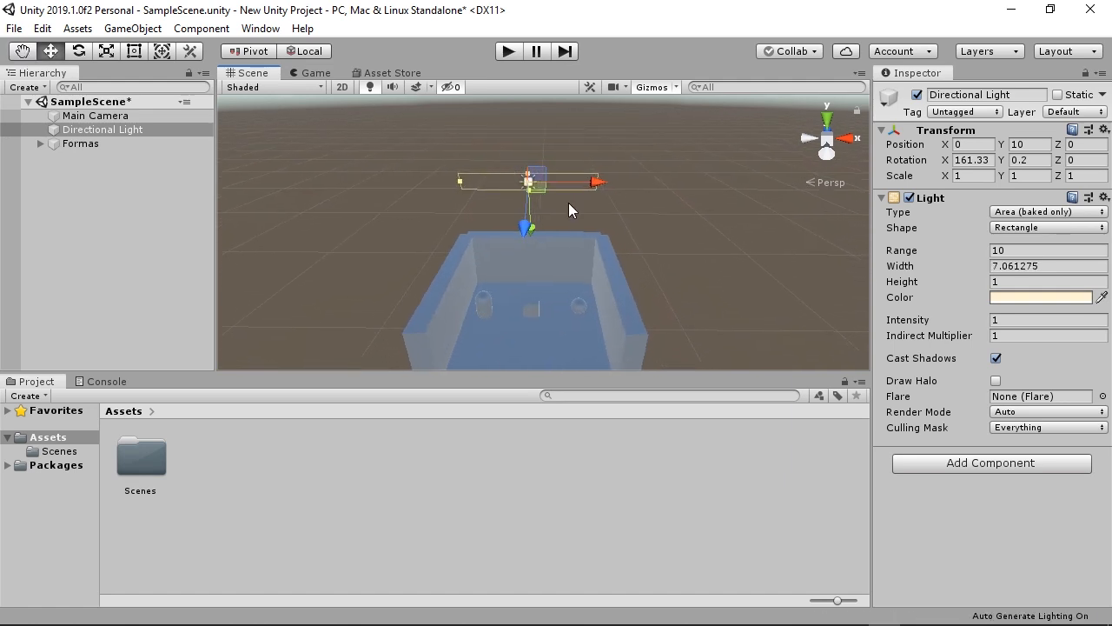
pyautogui.moveTo(798, 622)
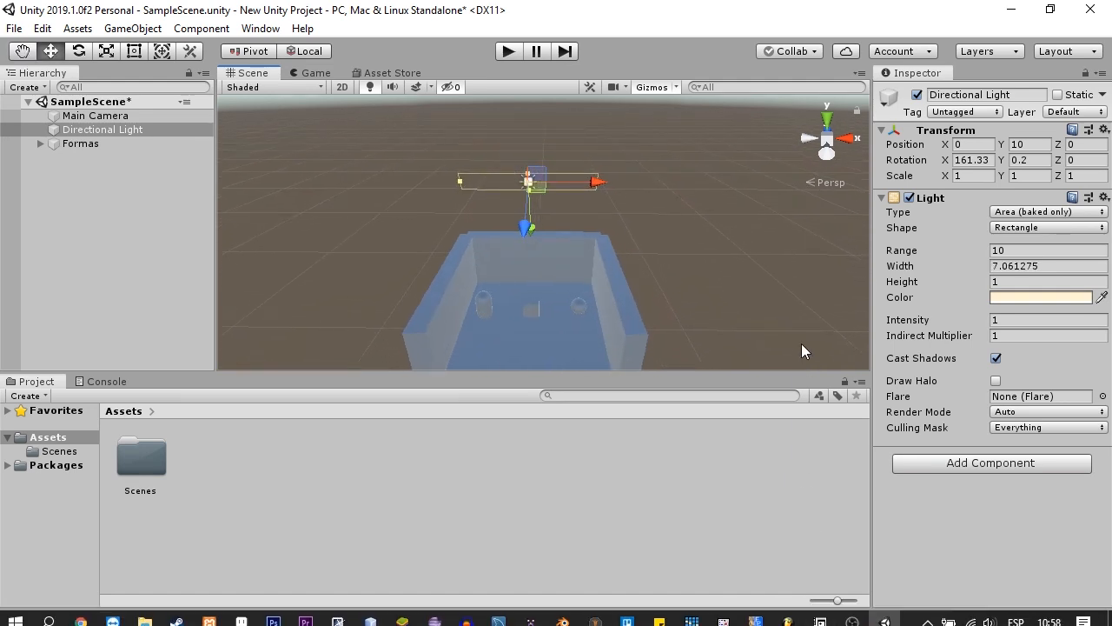
pyautogui.moveTo(737, 303); pyautogui.dragTo(743, 262, button='middle')
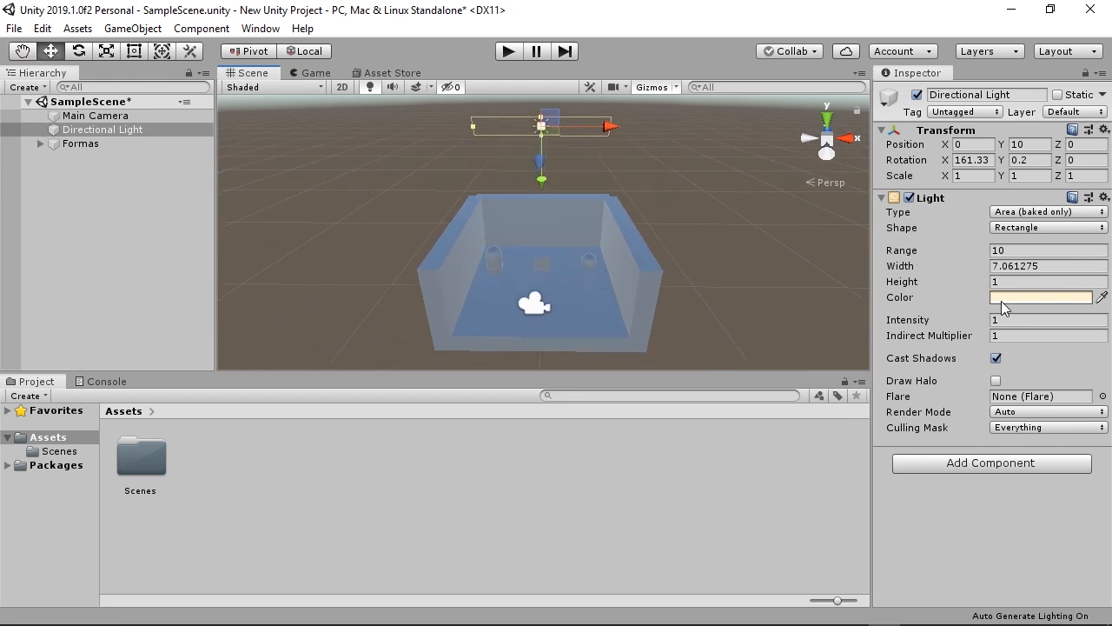
# Switch the area light back to the Directional type and change its X rotation.
pyautogui.click(1034, 212)
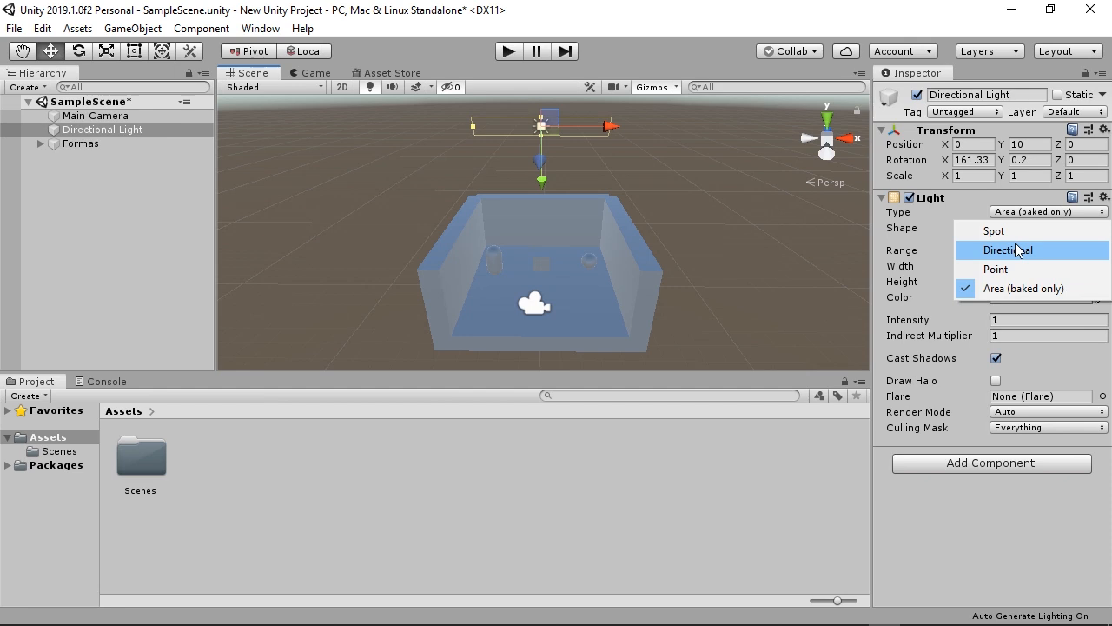
pyautogui.click(1018, 251)
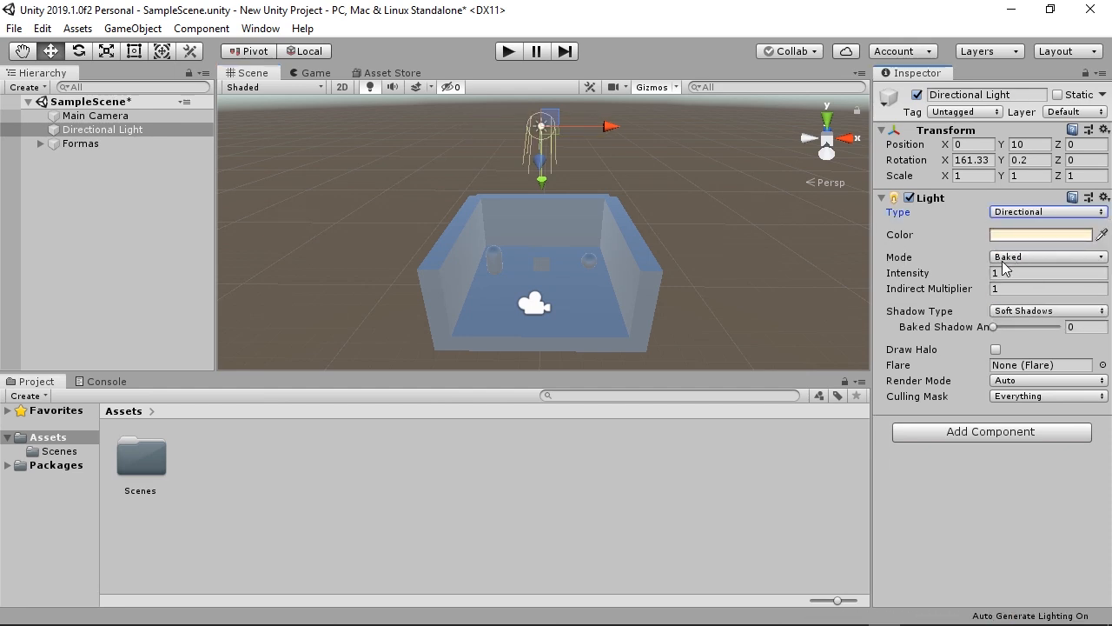
pyautogui.moveTo(947, 161); pyautogui.dragTo(704, 178)
pyautogui.click(715, 179)
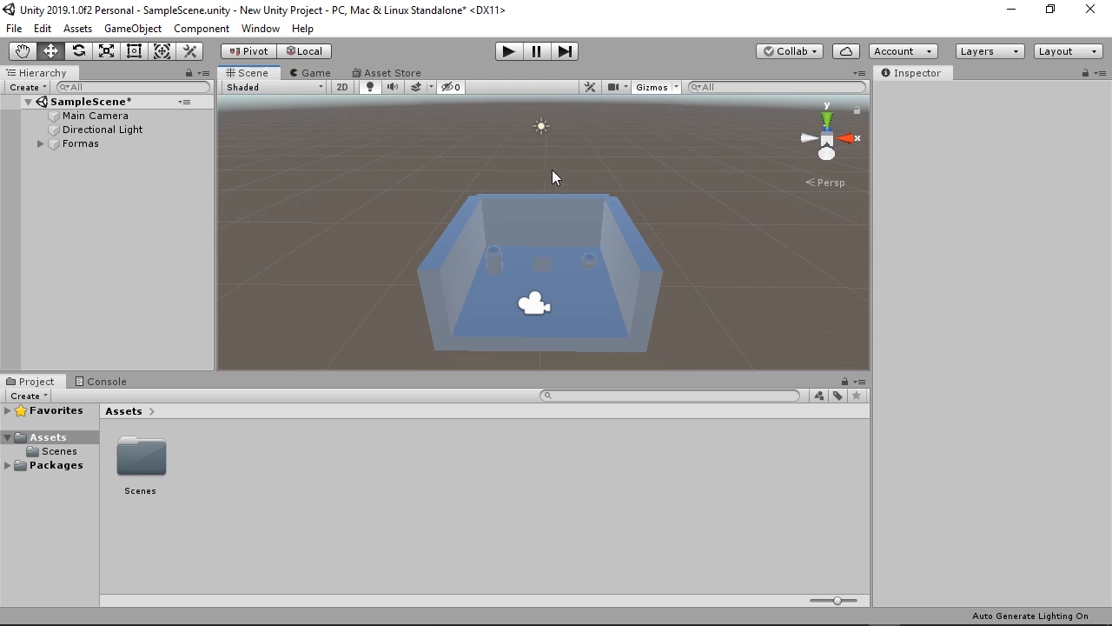
# Delete the Directional Light from the scene.
pyautogui.click(181, 130)
pyautogui.press('Delete')
pyautogui.moveTo(430, 244); pyautogui.dragTo(445, 226, button='middle')
pyautogui.scroll(5, 445, 226)
pyautogui.scroll(-3, 456, 227)
# Reposition the Main Camera to about Y 8.67 and Z -9.13, tilt it 40.6 degrees on X, and set its field of view to 43.
pyautogui.click(130, 117)
pyautogui.moveTo(543, 184); pyautogui.dragTo(544, 91)
pyautogui.click(972, 160)
pyautogui.write('39.8')
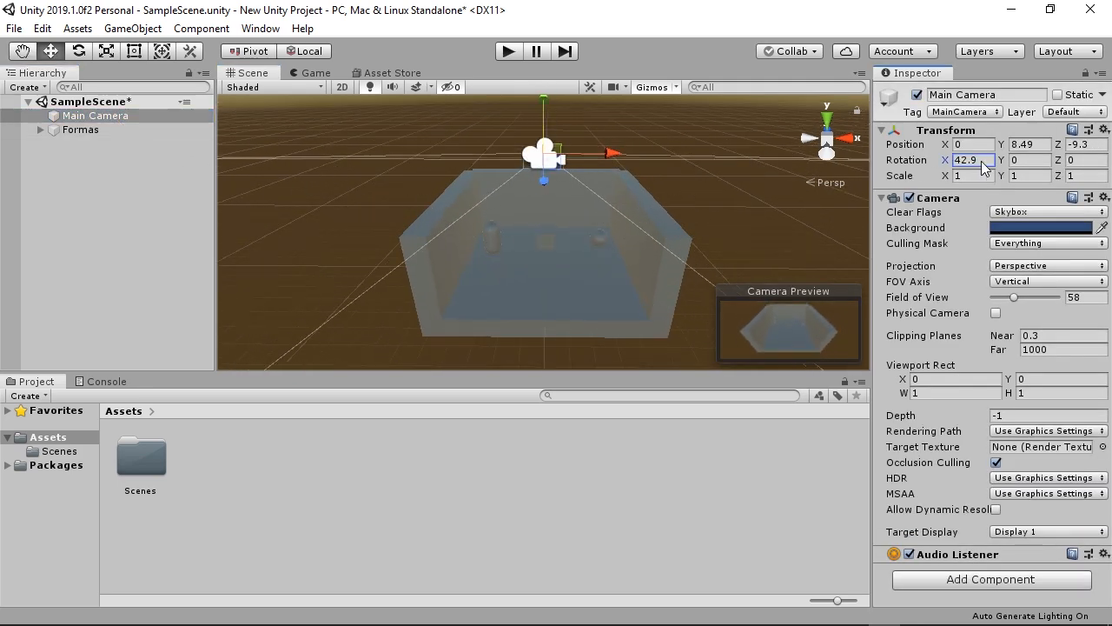
pyautogui.moveTo(974, 161); pyautogui.dragTo(984, 161)
pyautogui.scroll(-2, 692, 130)
pyautogui.moveTo(691, 130); pyautogui.dragTo(696, 185, button='middle')
pyautogui.moveTo(555, 199); pyautogui.dragTo(554, 186)
pyautogui.click(946, 161)
pyautogui.moveTo(947, 161); pyautogui.dragTo(935, 161)
pyautogui.moveTo(1013, 297); pyautogui.dragTo(1008, 297)
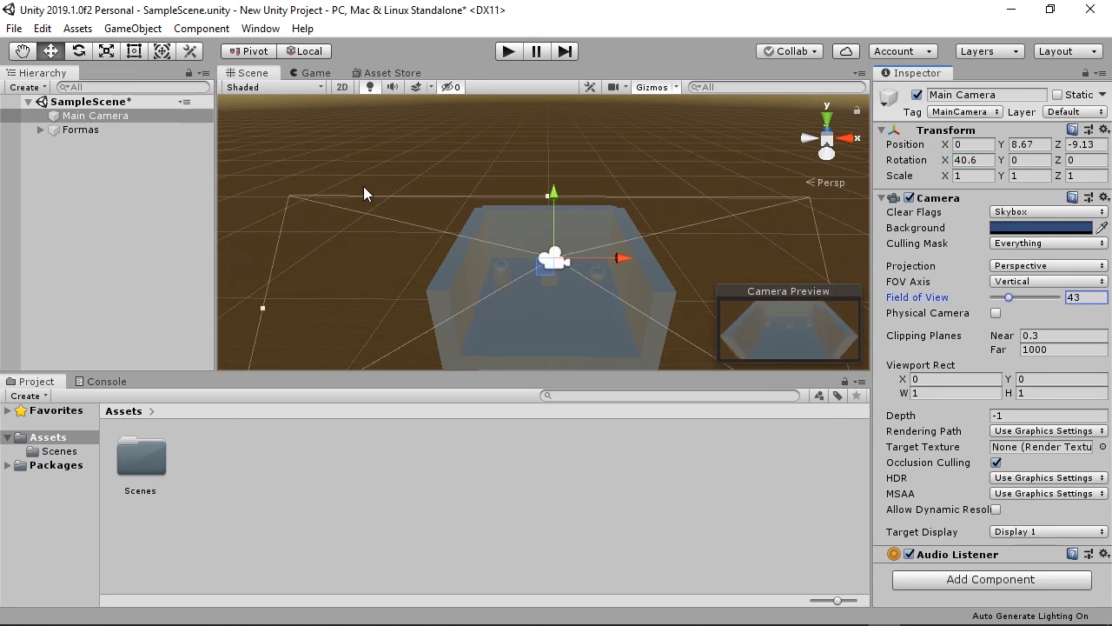
# Add a Directional Light with a reset transform, raised to about Y 10.17 and tilted about 29.4 degrees on X.
pyautogui.rightClick(125, 173)
pyautogui.moveTo(207, 412)
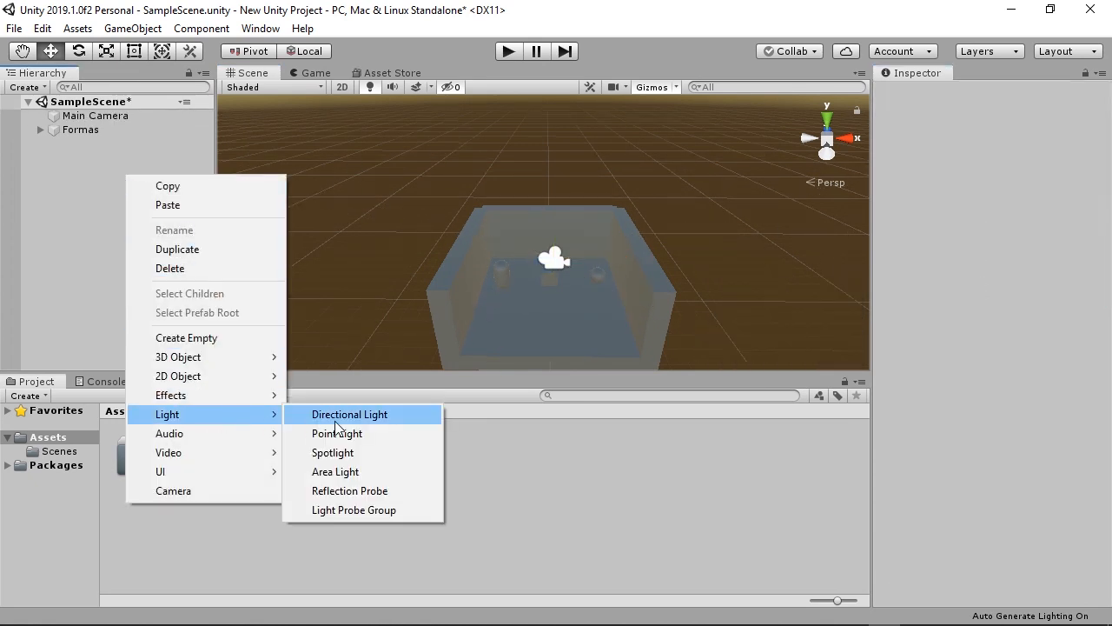
pyautogui.click(338, 421)
pyautogui.click(1104, 130)
pyautogui.click(1025, 146)
pyautogui.moveTo(553, 247); pyautogui.dragTo(553, 88)
pyautogui.moveTo(946, 162); pyautogui.dragTo(1071, 165)
# Set the Directional Light's color to a dark purple, hexadecimal 633D60.
pyautogui.click(1046, 234)
pyautogui.moveTo(745, 216); pyautogui.dragTo(676, 253)
pyautogui.moveTo(805, 266); pyautogui.dragTo(774, 310)
pyautogui.moveTo(735, 253)
pyautogui.mouseDown()
pyautogui.moveTo(717, 235)
pyautogui.moveTo(716, 251)
pyautogui.mouseUp()
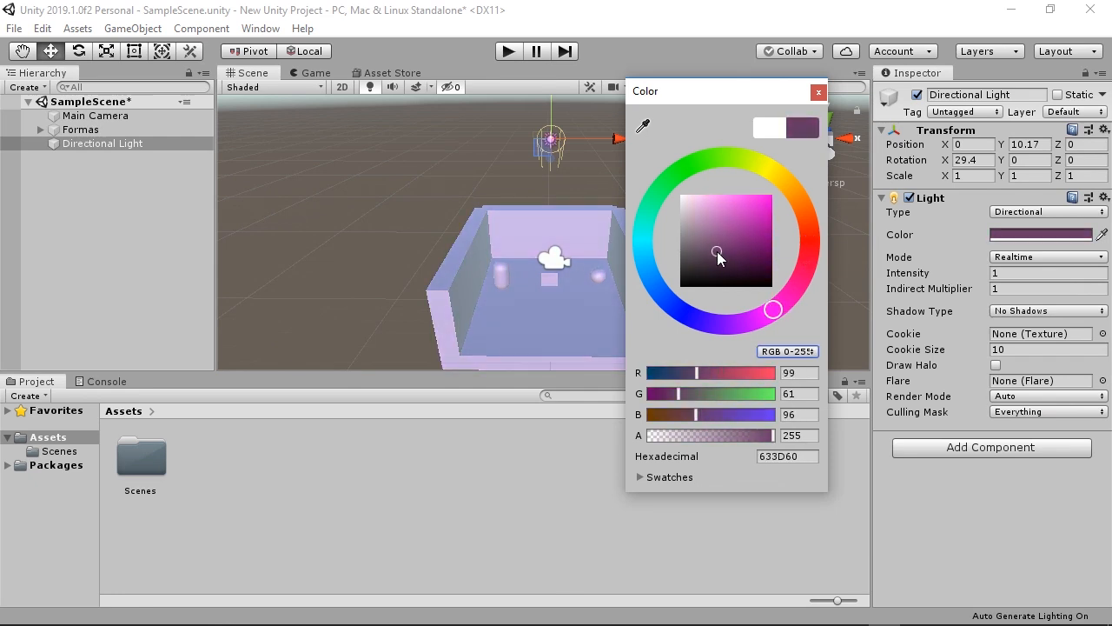
pyautogui.click(866, 202)
# Lower the Directional Light's intensity to 0.31 and set its shadow type to Soft Shadows.
pyautogui.moveTo(951, 277); pyautogui.dragTo(879, 278)
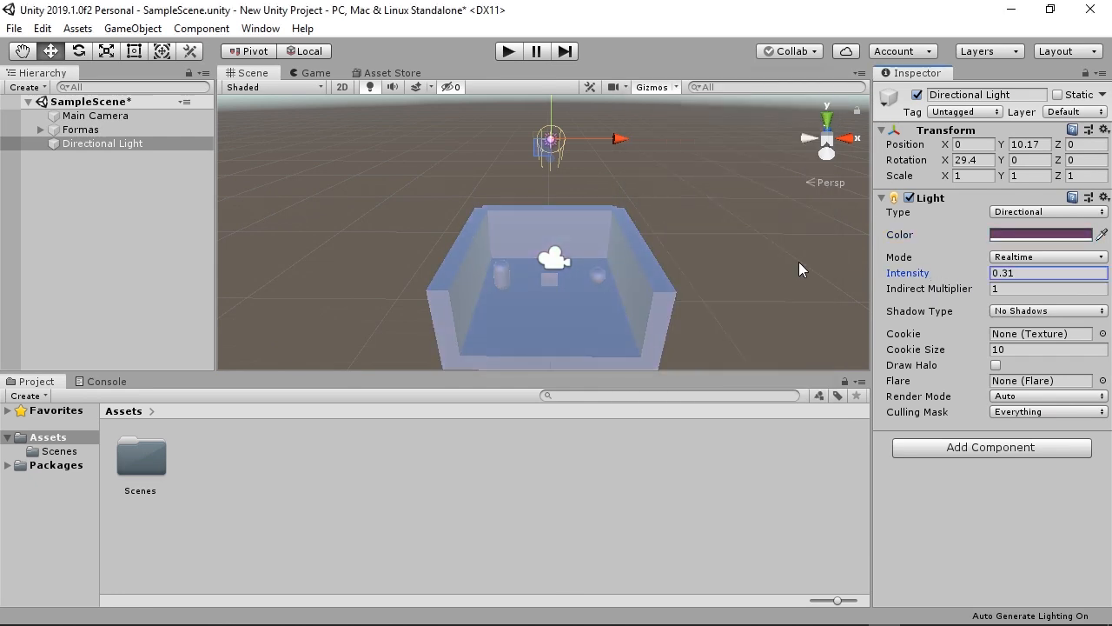
pyautogui.click(1049, 310)
pyautogui.click(1032, 370)
# Add a Point Light to the scene and reset its transform.
pyautogui.scroll(5, 640, 266)
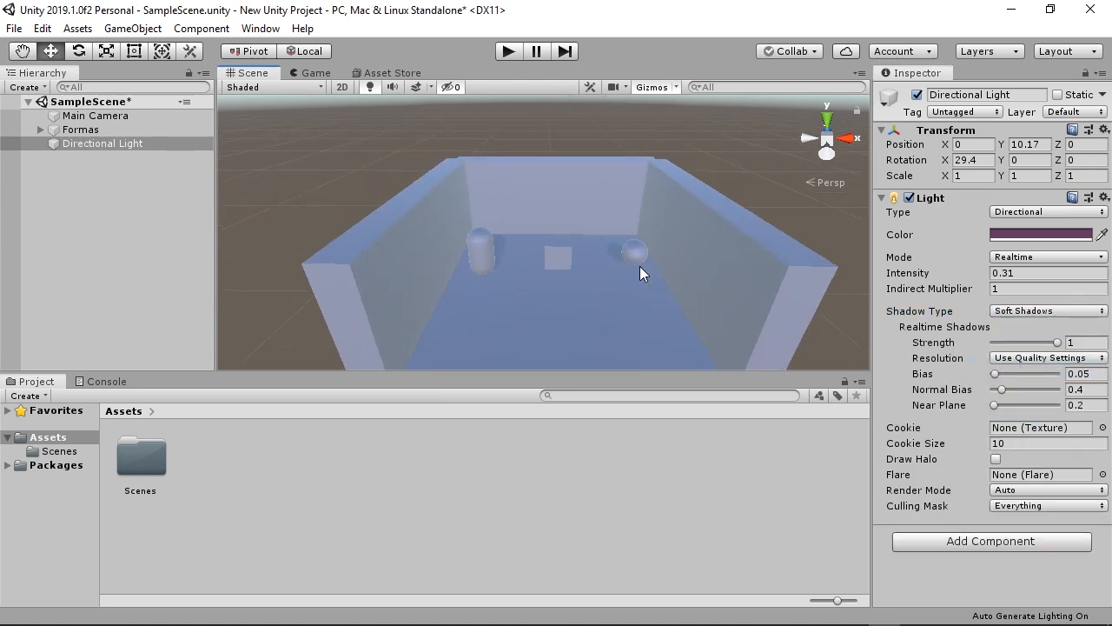
pyautogui.click(78, 204)
pyautogui.rightClick(78, 204)
pyautogui.moveTo(189, 439)
pyautogui.click(280, 456)
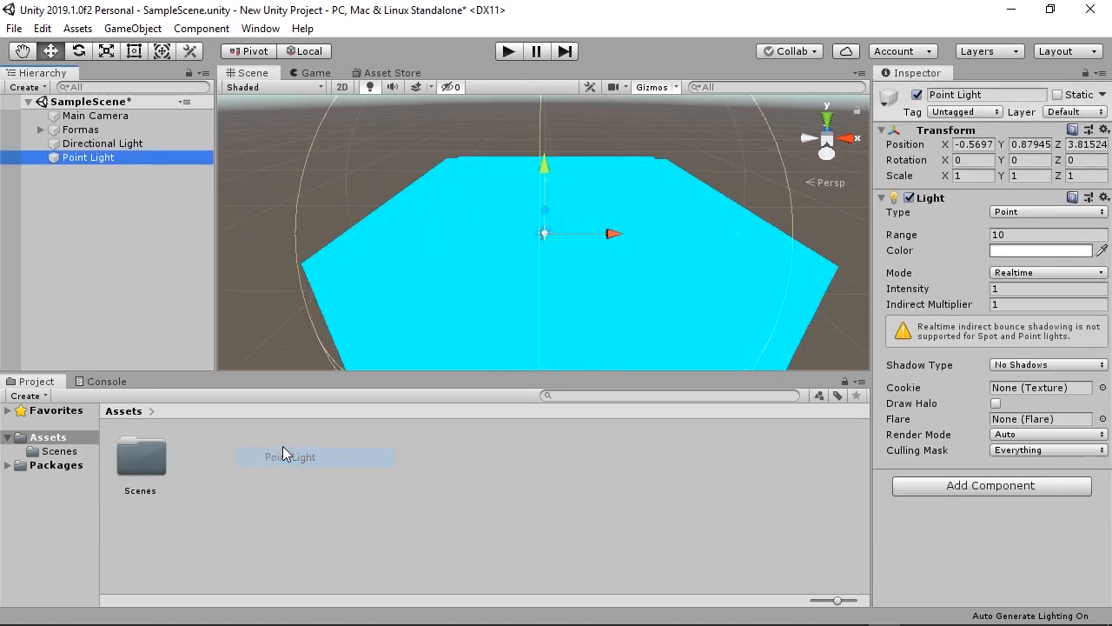
pyautogui.scroll(-3, 735, 235)
pyautogui.click(1104, 129)
pyautogui.click(955, 146)
# Move the Point Light above the capsule, to about X -2.35, Y 4, Z 1.54.
pyautogui.moveTo(559, 218); pyautogui.dragTo(564, 156)
pyautogui.scroll(4, 562, 181)
pyautogui.click(588, 187)
pyautogui.click(565, 190)
pyautogui.moveTo(626, 191); pyautogui.dragTo(494, 161)
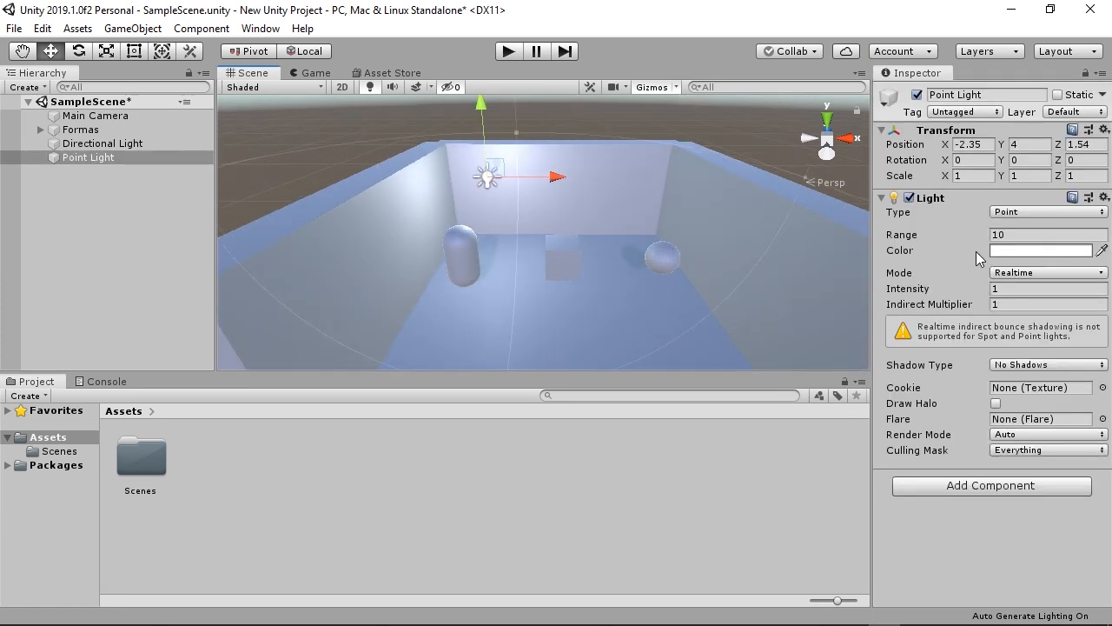
# Set the Point Light's color to orange, hexadecimal FF5B00, and its range to 17.67.
pyautogui.click(1040, 250)
pyautogui.moveTo(761, 231); pyautogui.dragTo(769, 196)
pyautogui.moveTo(809, 240); pyautogui.dragTo(807, 211)
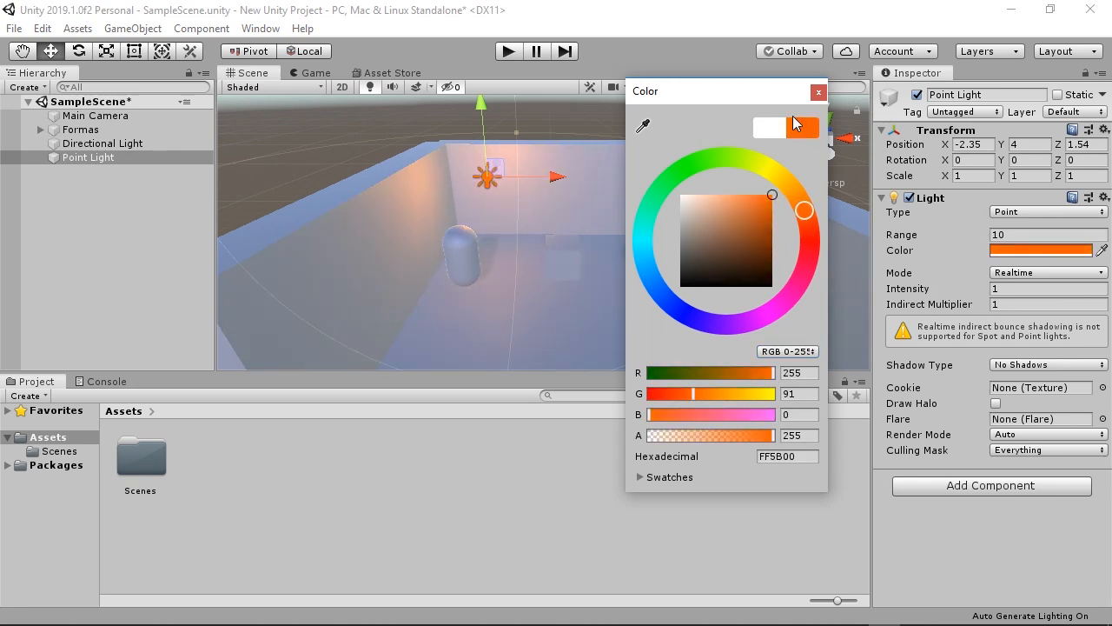
pyautogui.moveTo(903, 234); pyautogui.dragTo(33, 228)
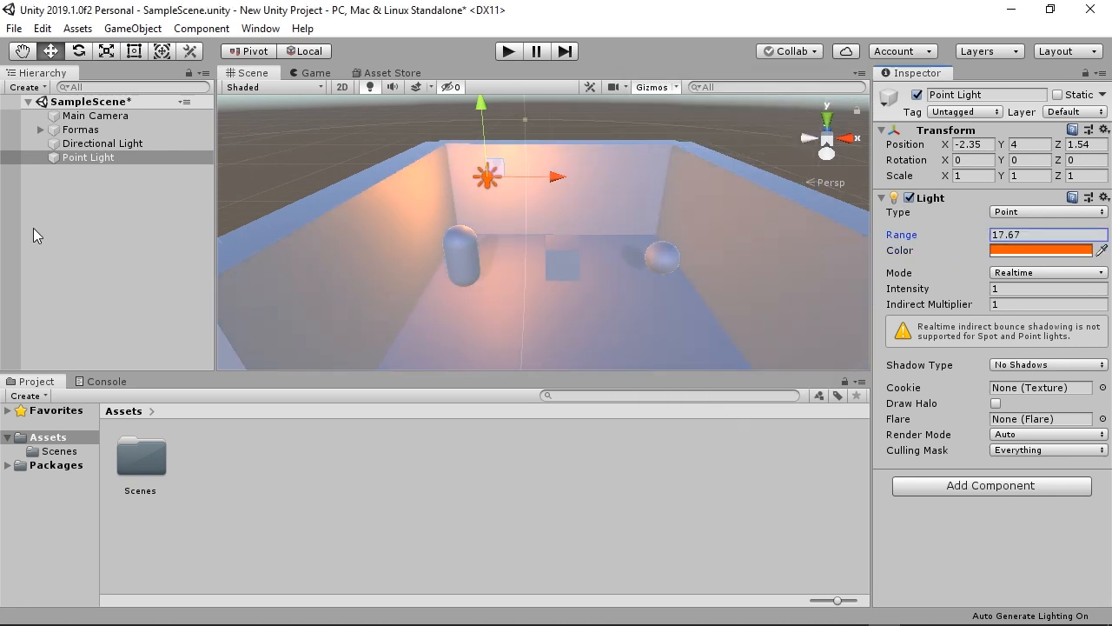
pyautogui.click(27, 231)
# Add a Spot Light to the scene and reset its transform.
pyautogui.rightClick(87, 204)
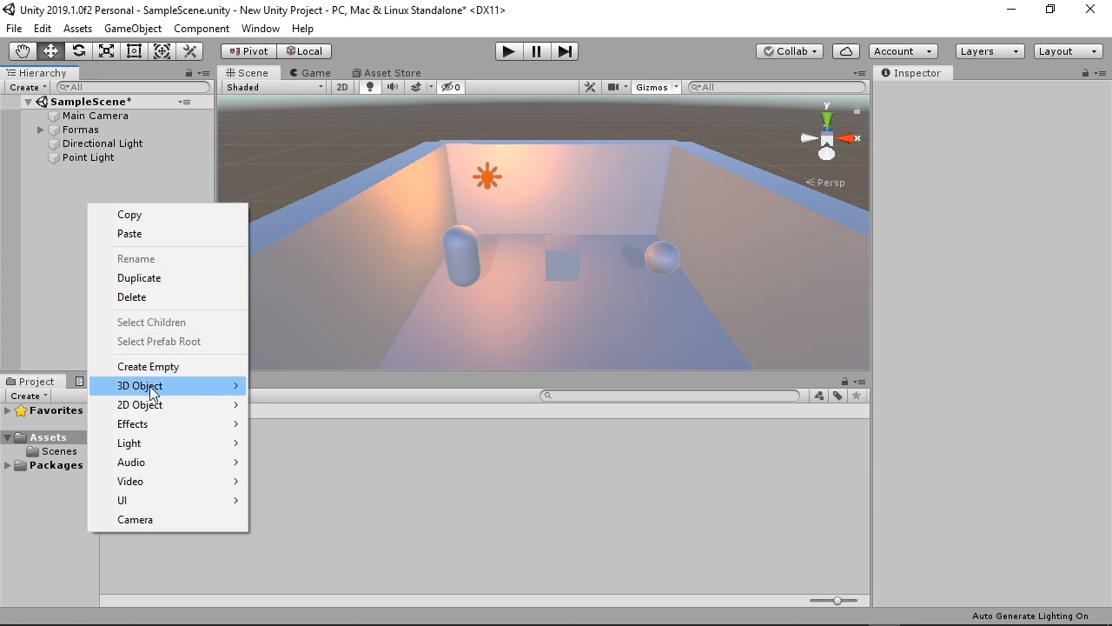
pyautogui.moveTo(229, 448)
pyautogui.click(305, 483)
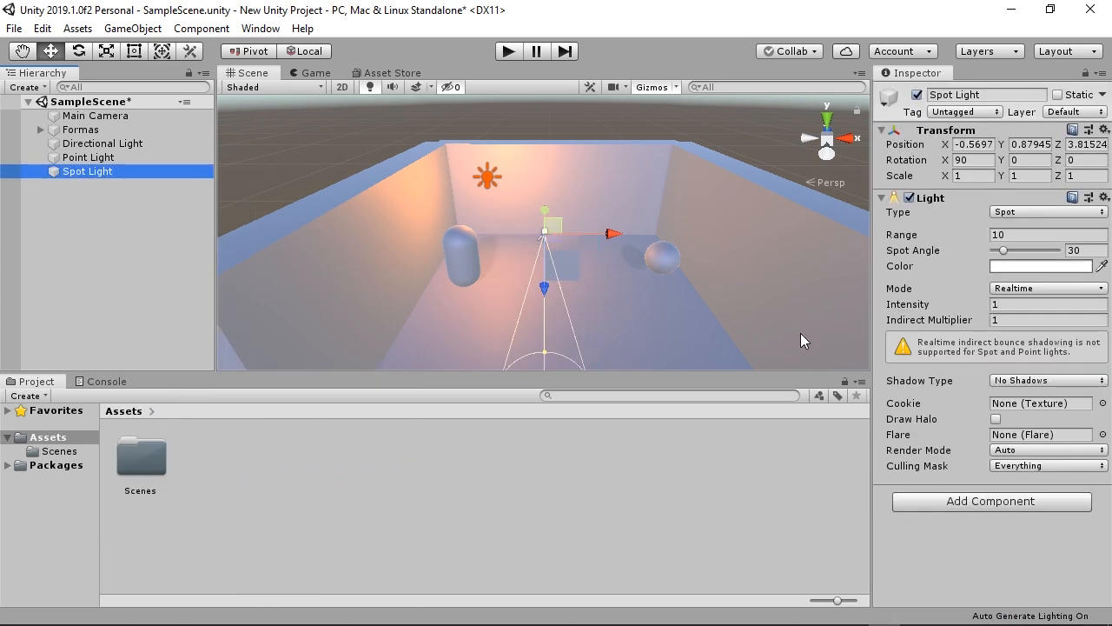
pyautogui.click(1104, 130)
pyautogui.click(1096, 146)
# Move the Spot Light to about X -2.62, Y 1.84, Z -5.07 and rotate it to 38.45 on Y.
pyautogui.scroll(-1, 601, 277)
pyautogui.moveTo(557, 243); pyautogui.dragTo(559, 203)
pyautogui.moveTo(558, 234); pyautogui.dragTo(558, 304)
pyautogui.moveTo(558, 304); pyautogui.dragTo(564, 250, button='middle')
pyautogui.moveTo(647, 299); pyautogui.dragTo(509, 290)
pyautogui.moveTo(1001, 165); pyautogui.dragTo(256, 224)
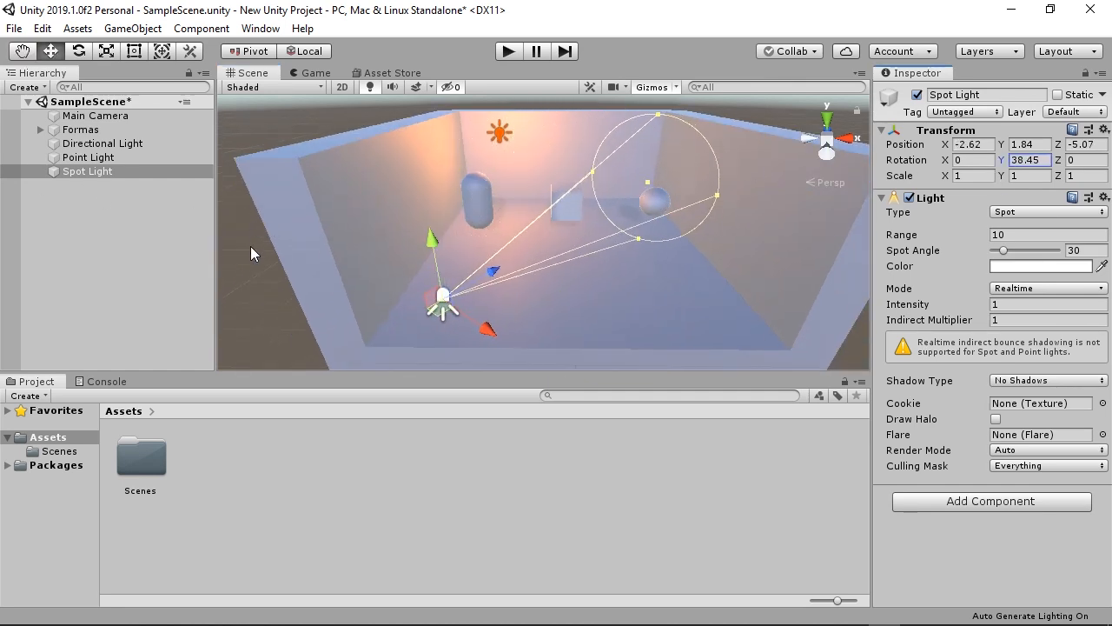
# Configure the Spot Light with a range of 20.61, a green color (hexadecimal 00FF3D) and an intensity of 2.6.
pyautogui.moveTo(895, 245); pyautogui.dragTo(205, 293)
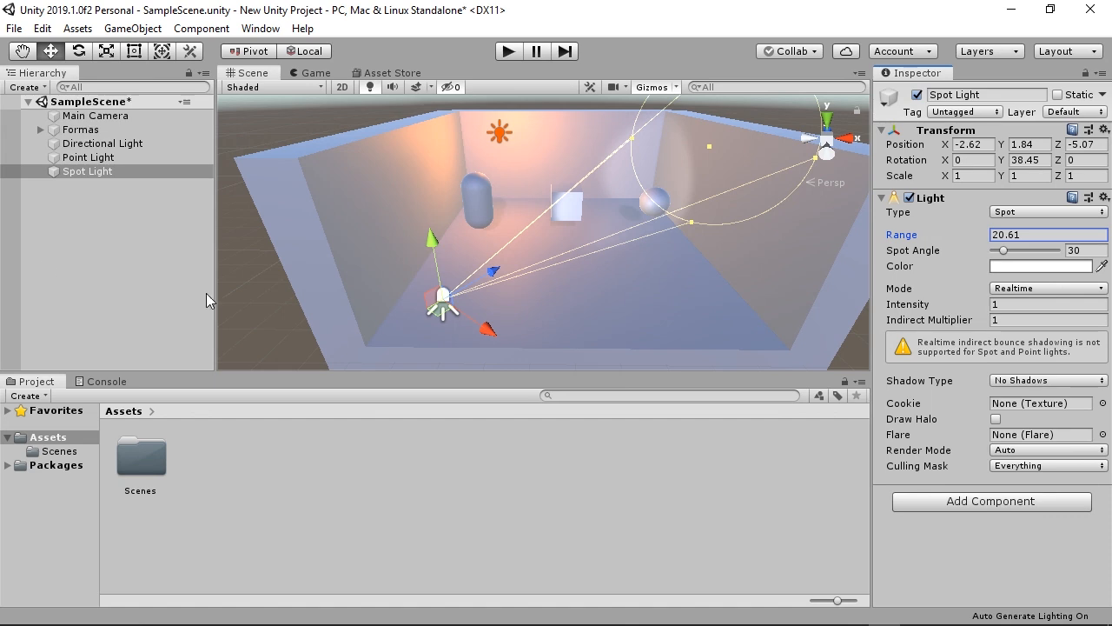
pyautogui.click(1016, 268)
pyautogui.moveTo(738, 93); pyautogui.dragTo(895, 100)
pyautogui.click(823, 186)
pyautogui.moveTo(860, 227); pyautogui.dragTo(1001, 183)
pyautogui.moveTo(866, 225); pyautogui.dragTo(956, 187)
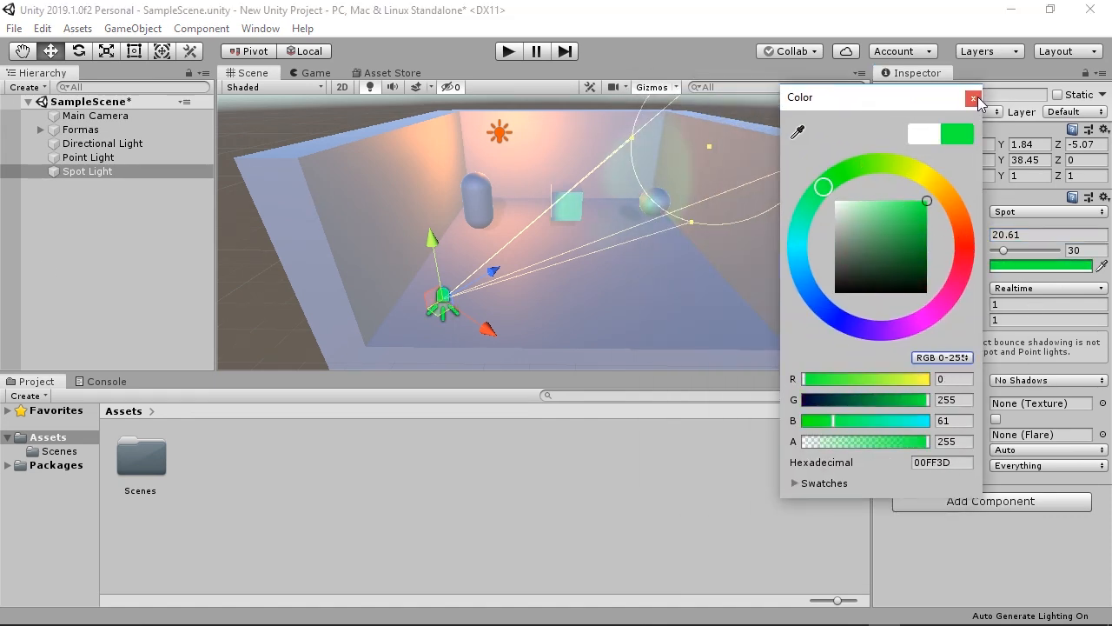
pyautogui.click(973, 98)
pyautogui.moveTo(949, 304); pyautogui.dragTo(965, 304)
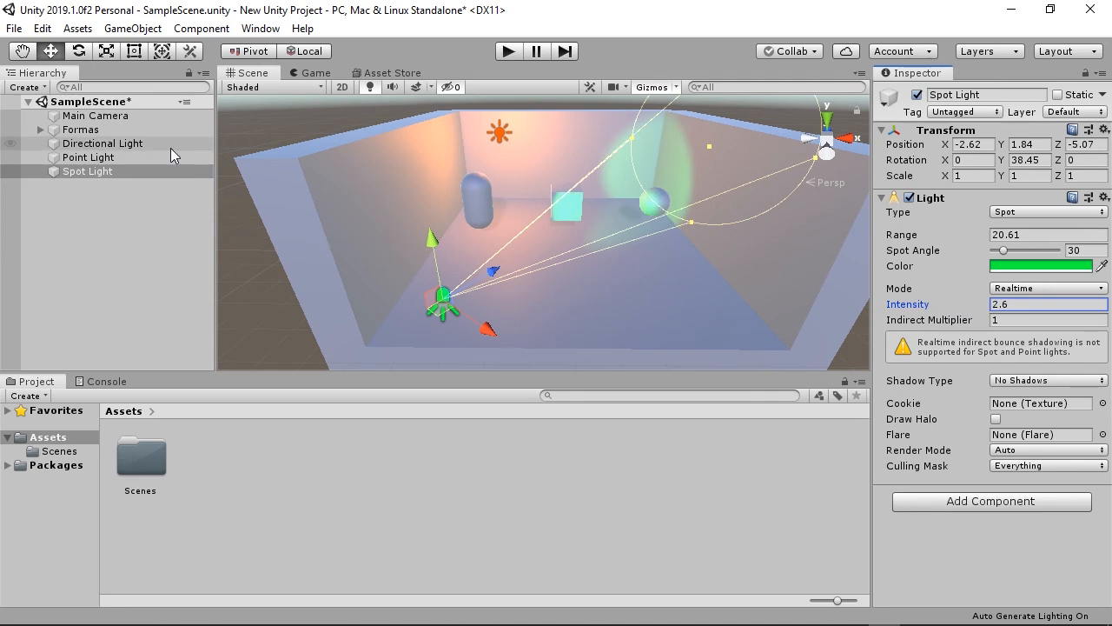
# Set the Directional Light's color to black and run the scene in Play mode.
pyautogui.click(139, 143)
pyautogui.click(1041, 234)
pyautogui.moveTo(896, 242); pyautogui.dragTo(783, 307)
pyautogui.click(975, 97)
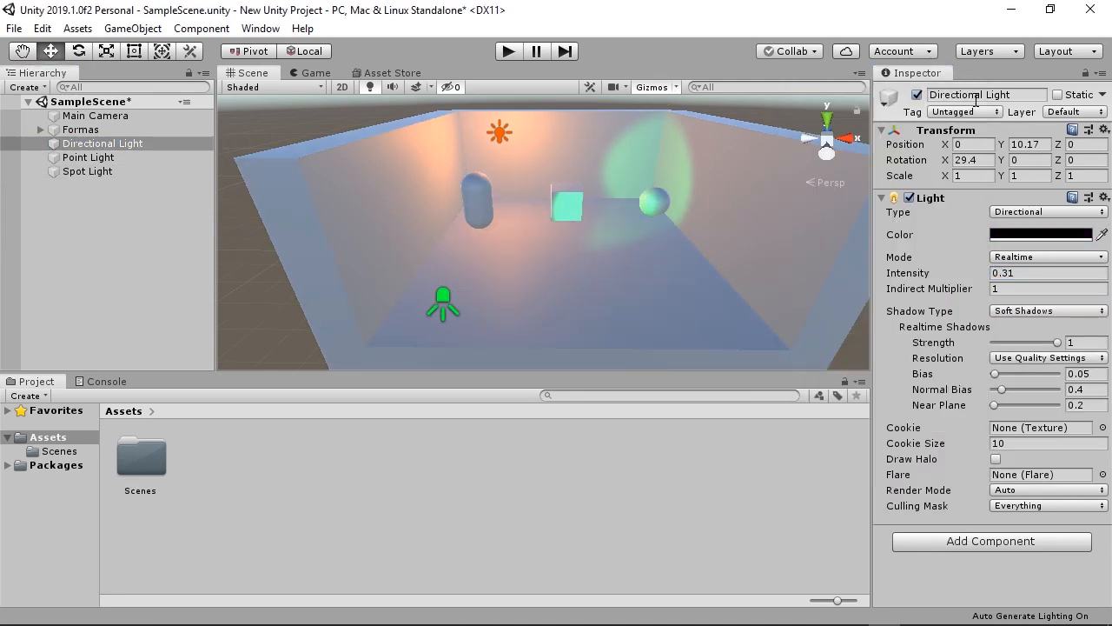
pyautogui.click(508, 52)
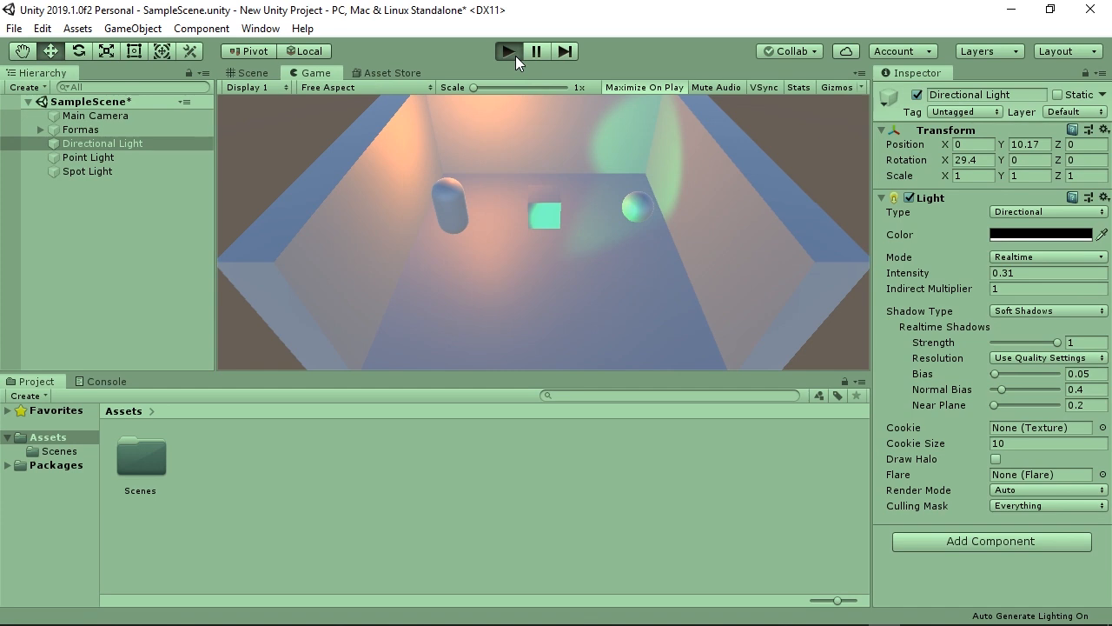